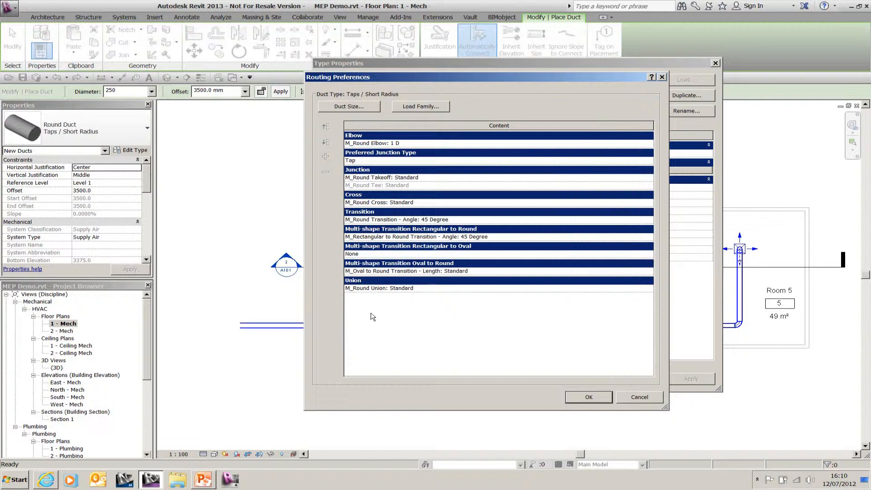
Check the elbow fitting options available in the round duct type's routing preferences.
left_click(389, 143)
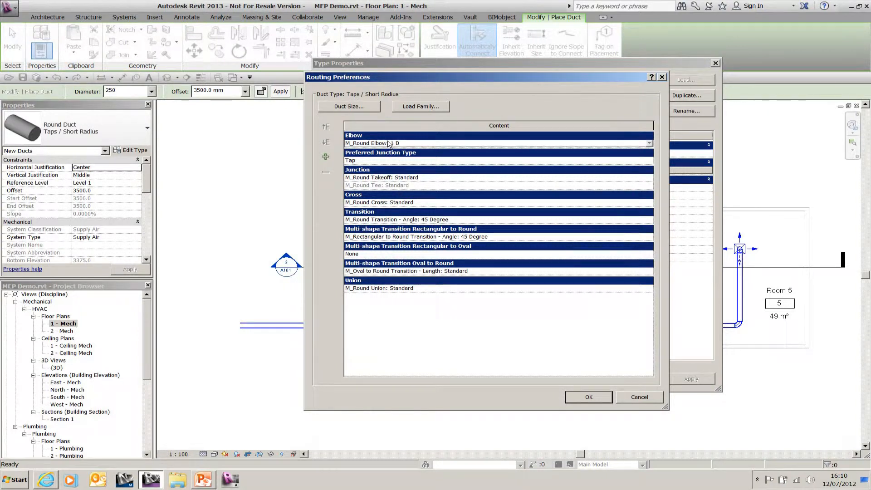
left_click(650, 144)
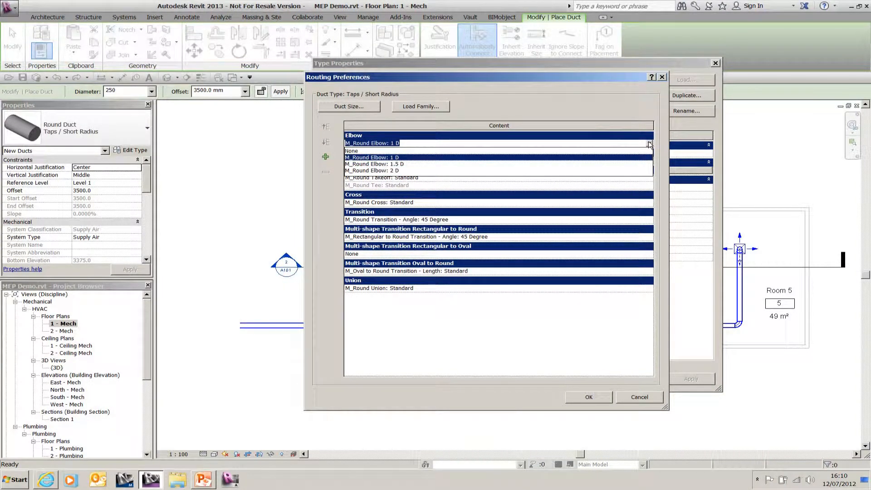
left_click(649, 144)
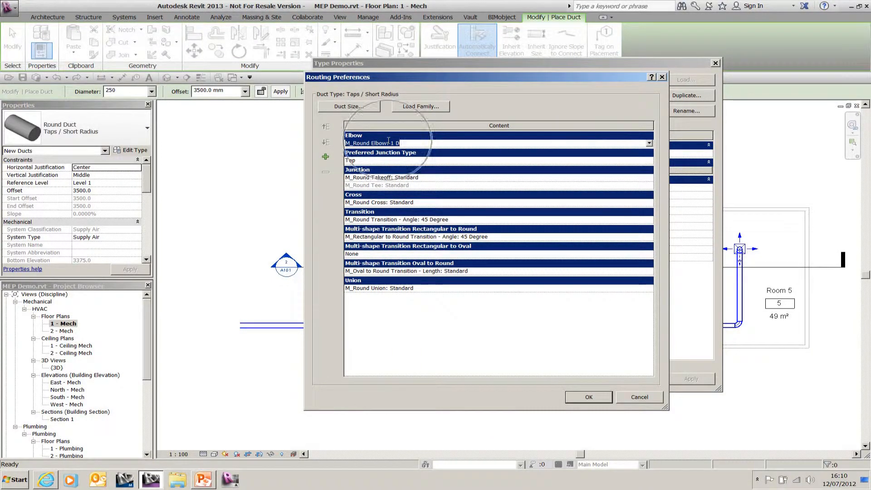
Browse the family library to the Duct Fittings folder and close it without loading a family.
left_click(422, 108)
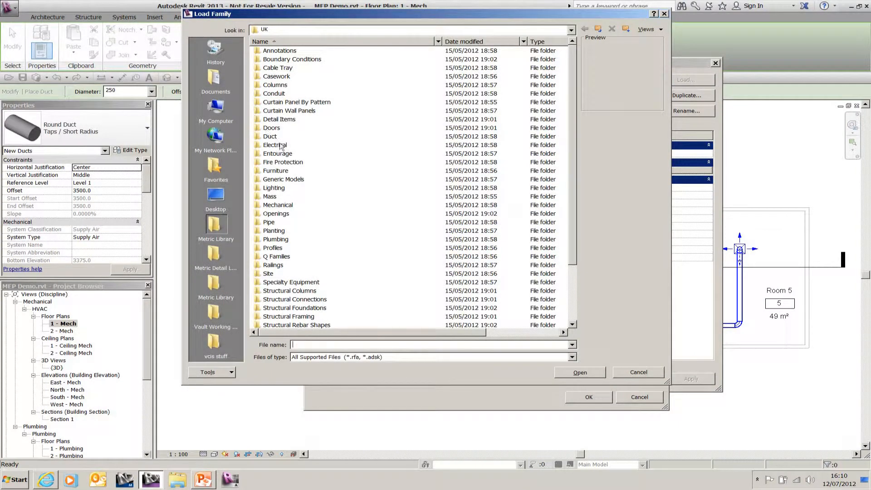
double_click(271, 136)
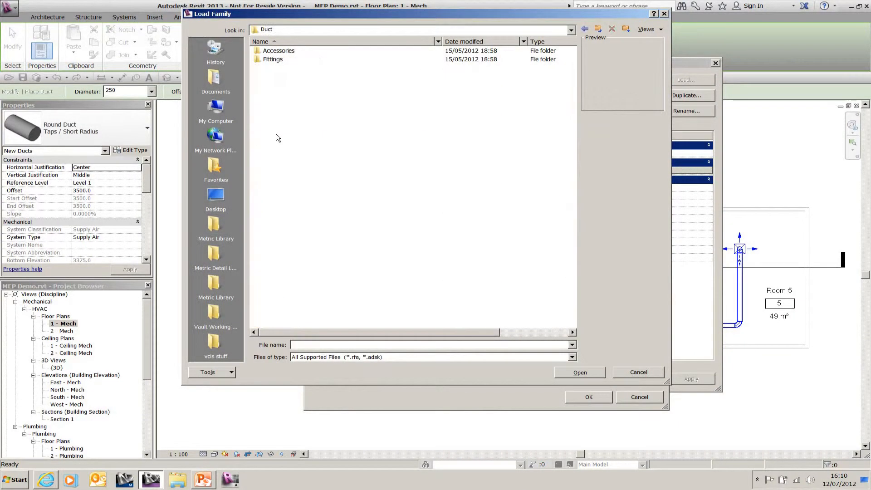
double_click(280, 61)
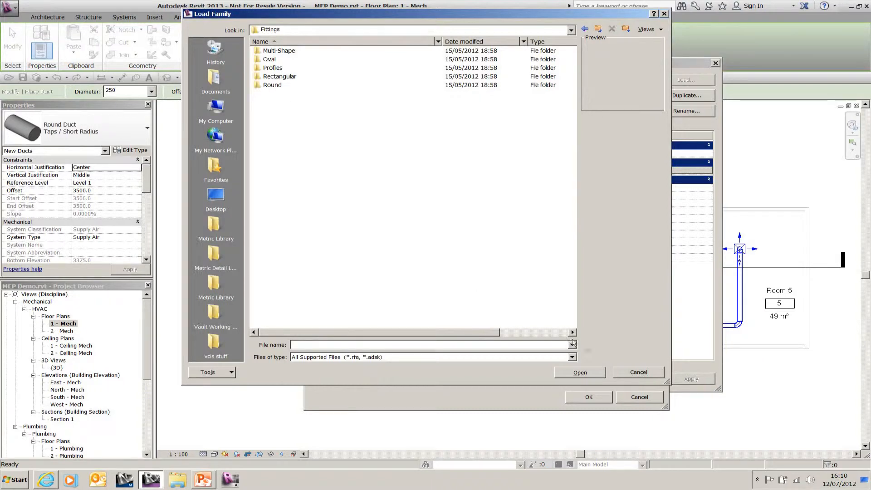
left_click(627, 371)
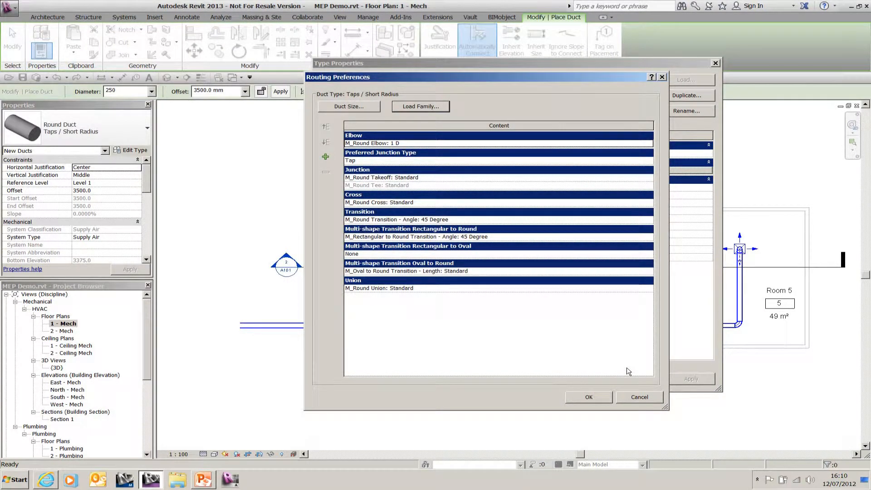
Review the round, rectangular and oval duct size lists, and close the mechanical settings, routing preferences and type properties.
left_click(354, 109)
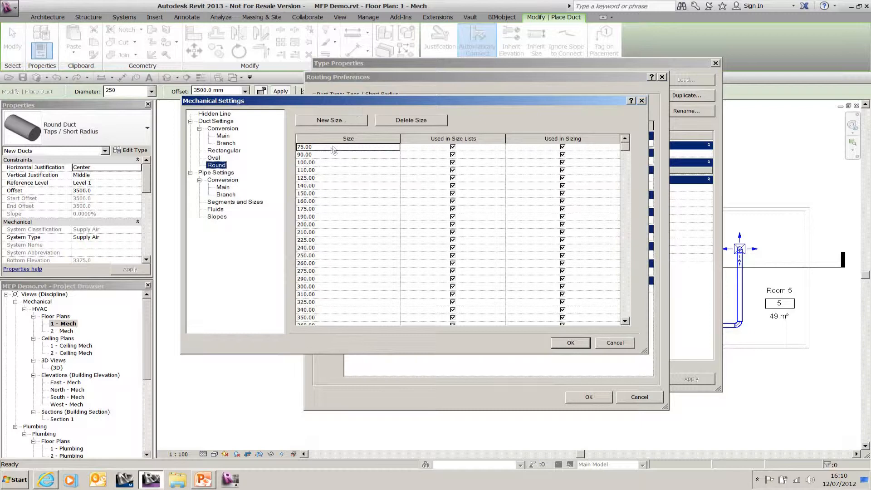
mouse_move(625, 147)
left_mouse_down()
mouse_move(624, 262)
mouse_move(625, 139)
left_mouse_up()
left_click(226, 150)
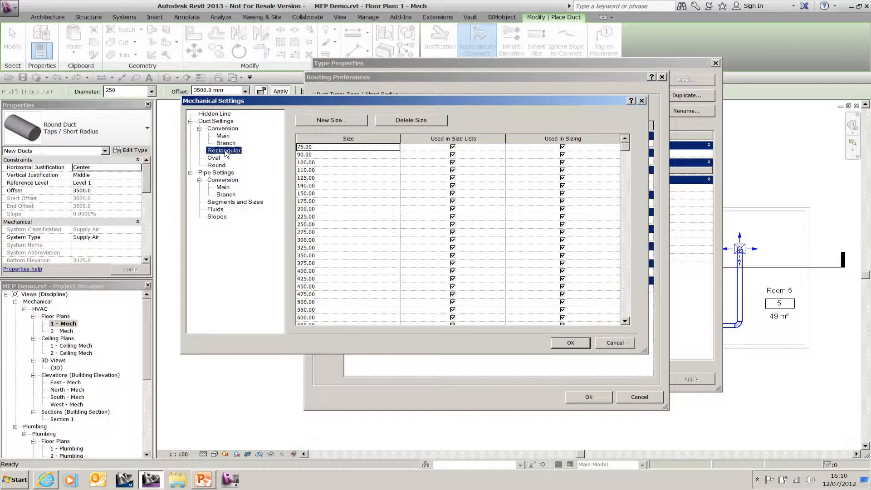
left_click(214, 158)
left_click(217, 165)
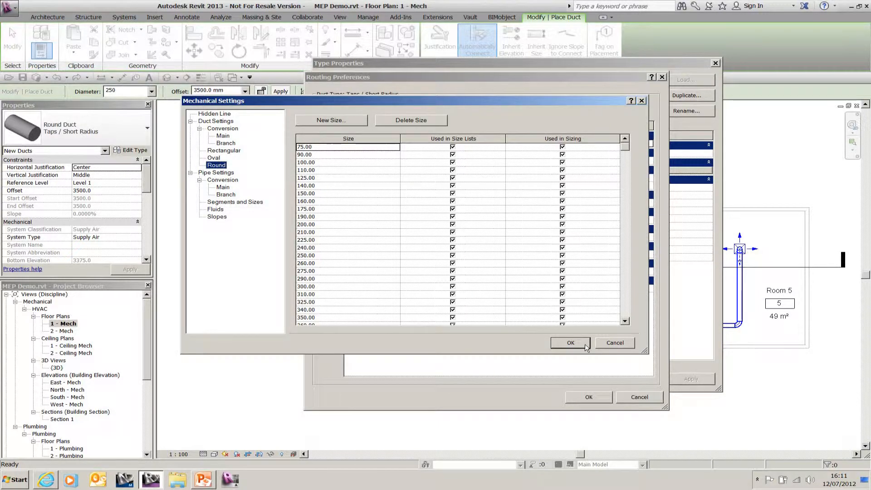
left_click(571, 343)
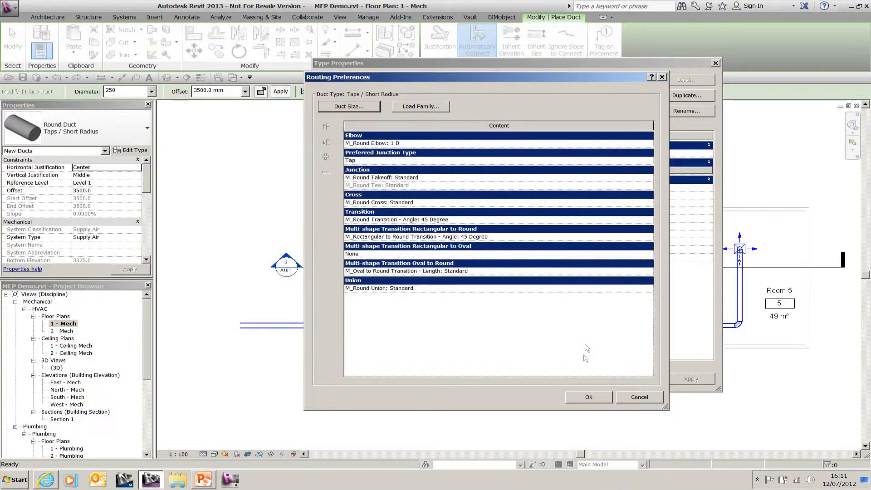
left_click(585, 396)
left_click(585, 381)
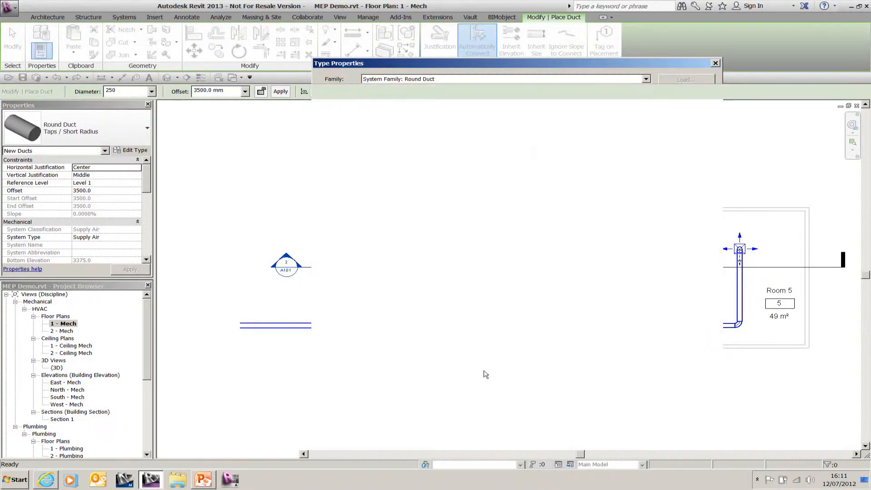
Switch to the PowerPoint slide show and advance to the Duct / Pipe Calculations with Taps slide.
left_click(202, 479)
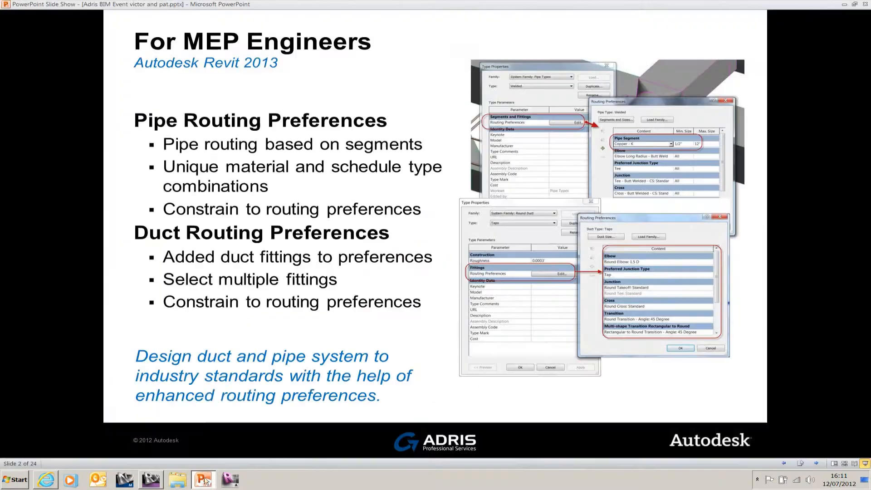
left_click(374, 237)
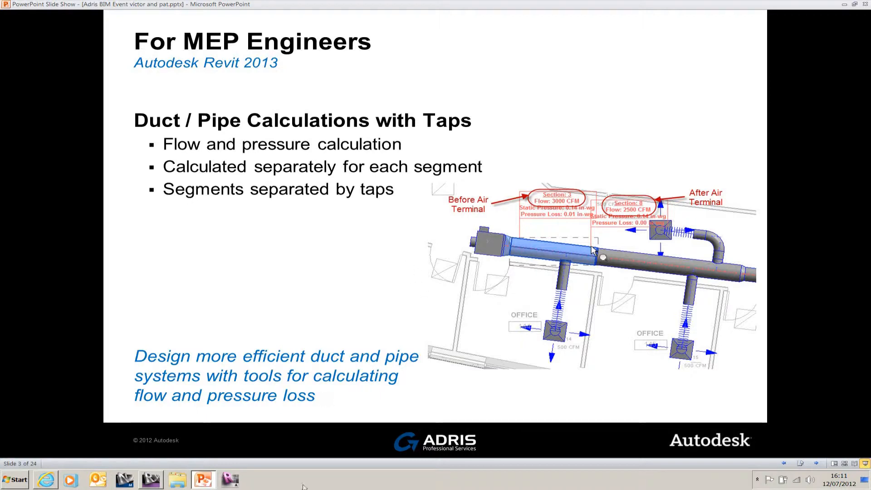
Switch back to Revit and end the duct placement command without drawing a duct.
left_click(156, 483)
left_click(443, 185)
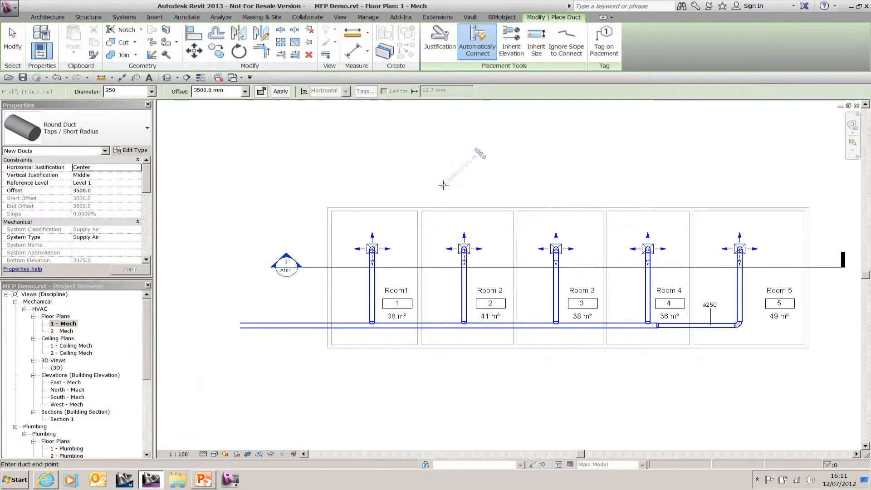
key("Escape")
key("Escape")
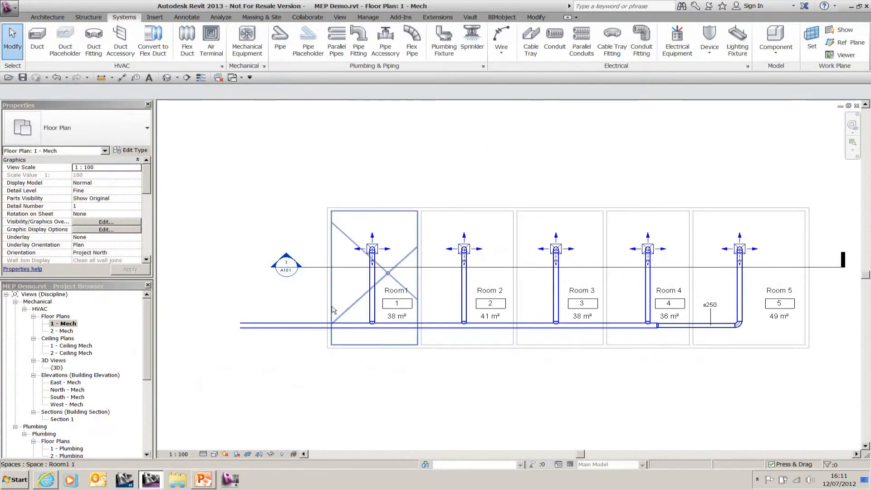
Select the whole supply duct network and examine the flow and pressure of the main duct's sections with the System Inspector.
key("Tab")
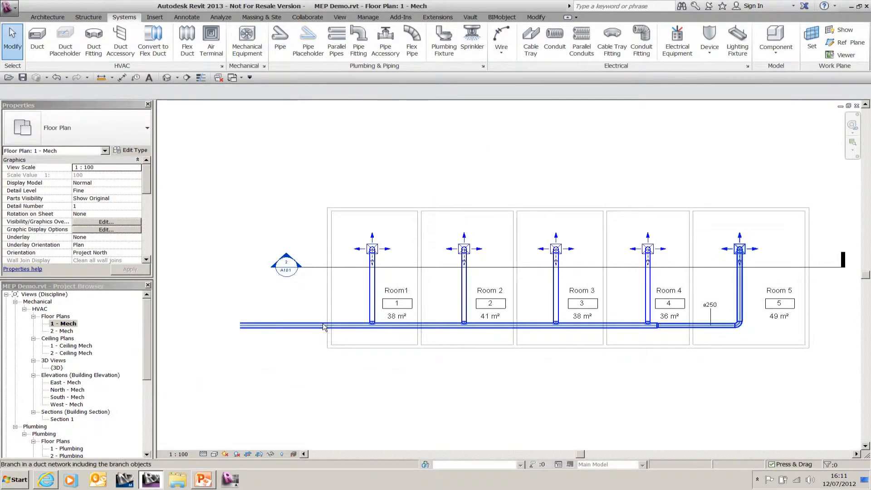
left_click(323, 326)
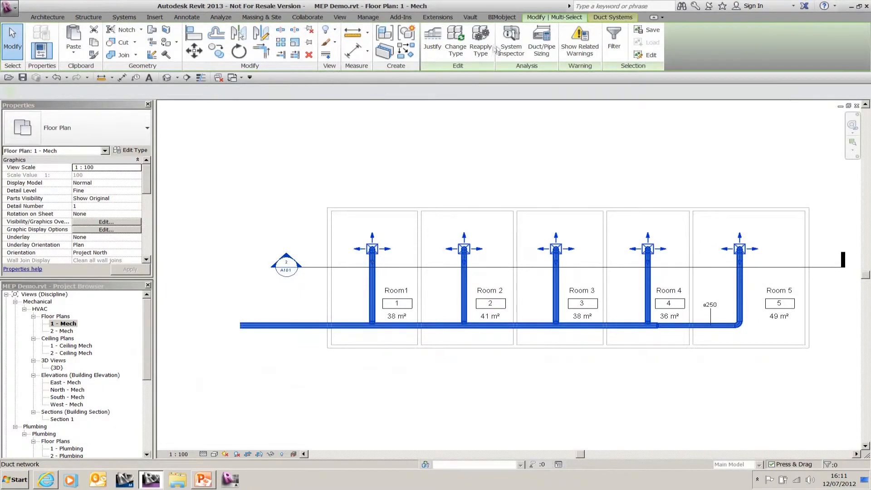
left_click(509, 42)
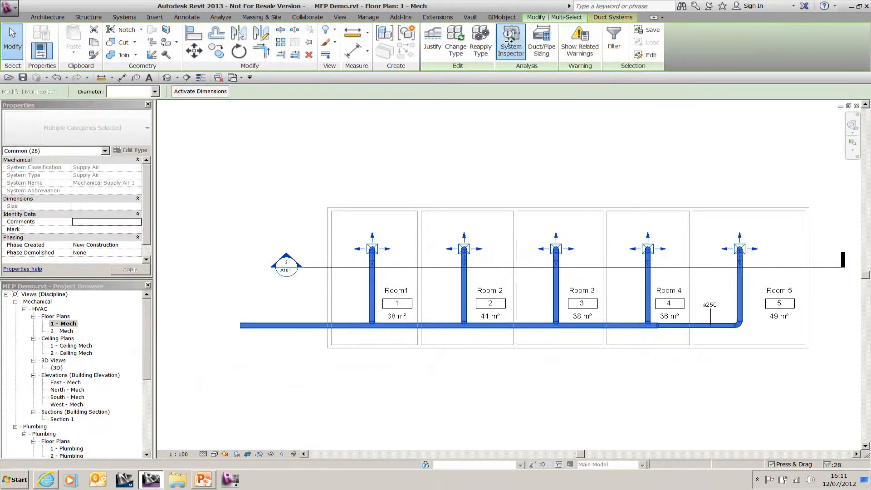
left_click(208, 138)
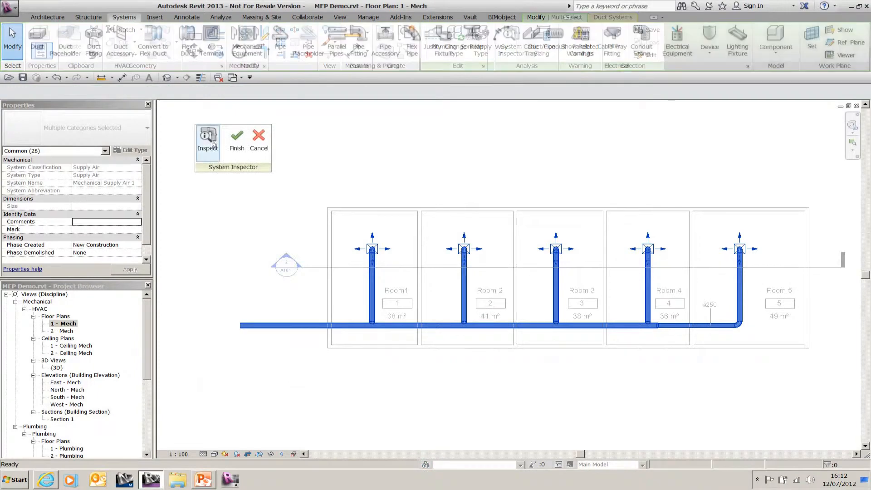
mouse_move(274, 326)
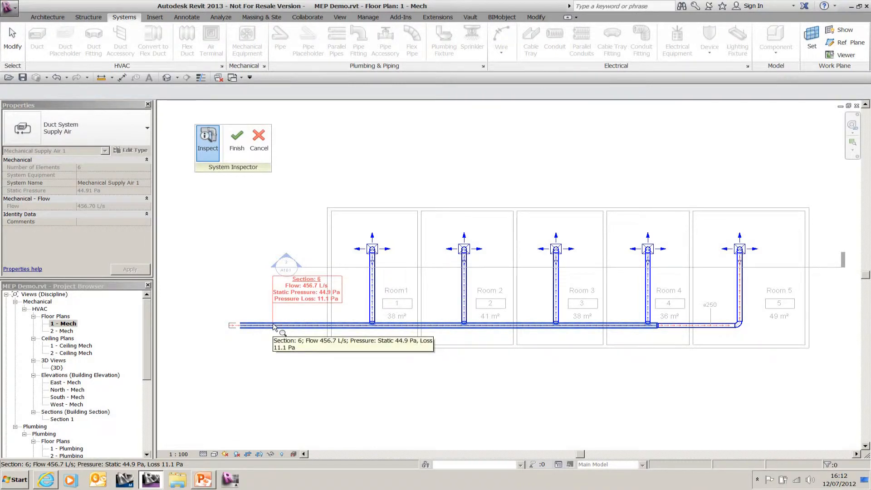
mouse_move(413, 327)
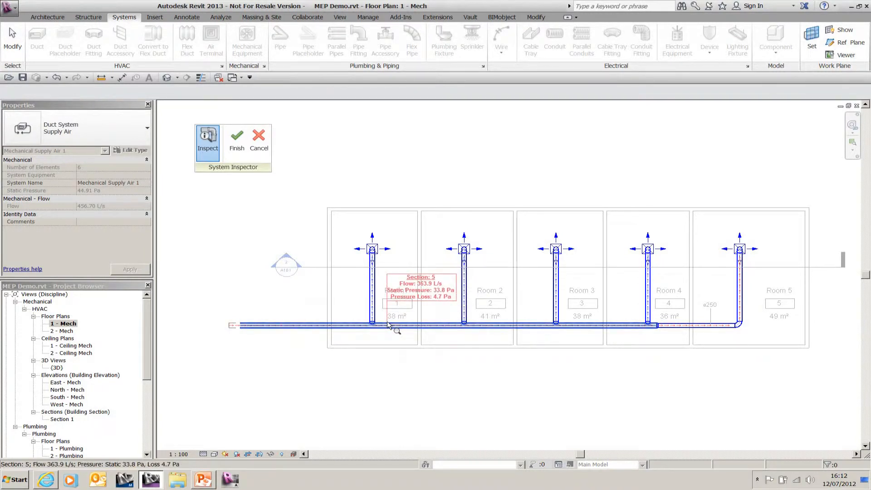
mouse_move(497, 327)
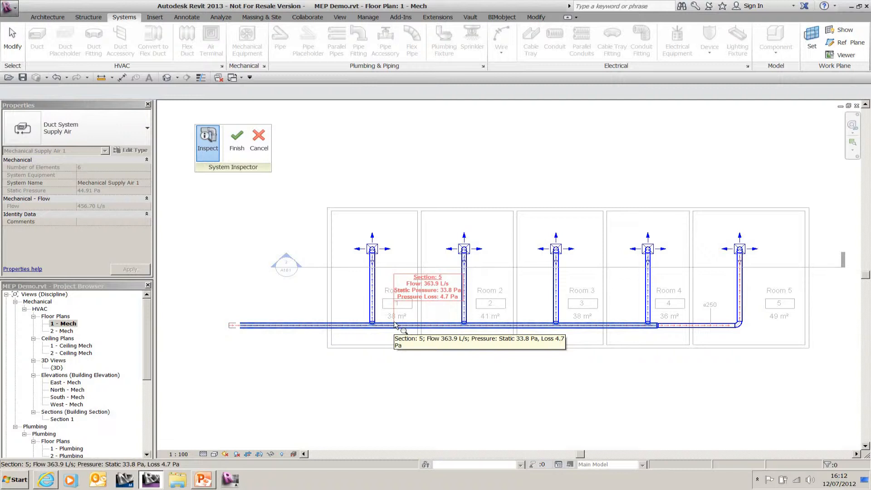
left_click(261, 154)
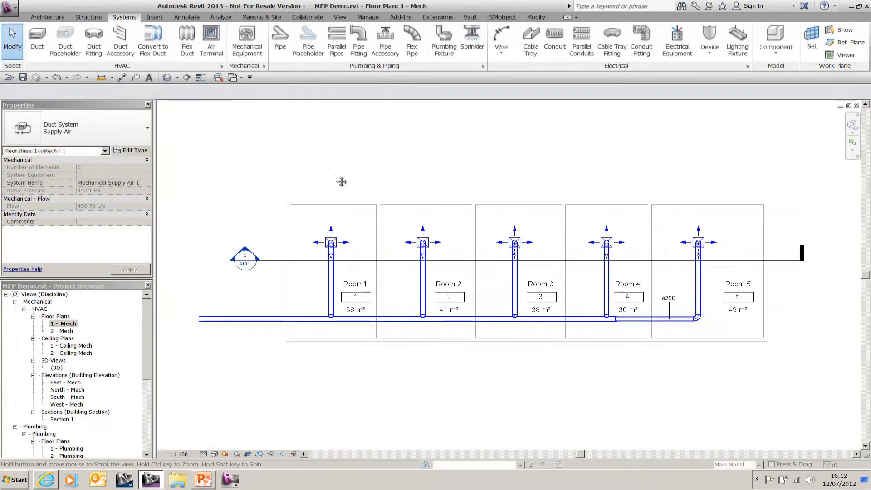
Place a duct color fill legend below the rooms in the floor plan, applying the Duct Color Fill - Flow scheme.
scroll(349, 191, "down", 2)
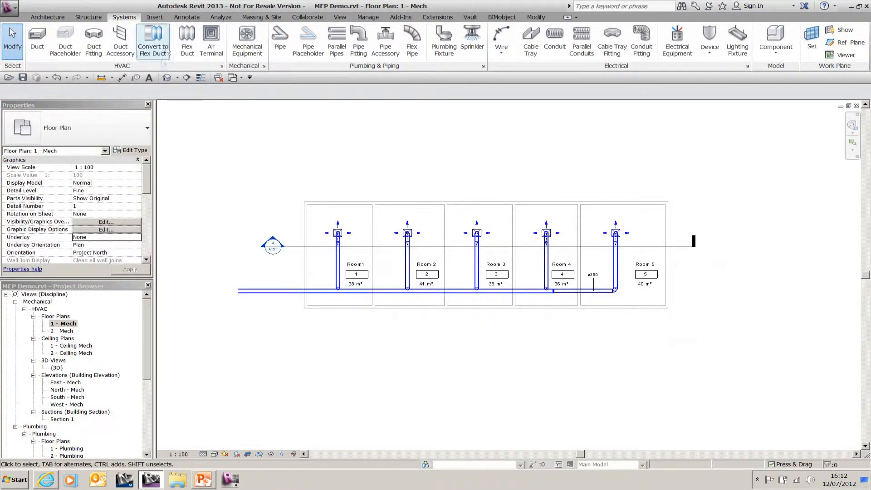
left_click(222, 18)
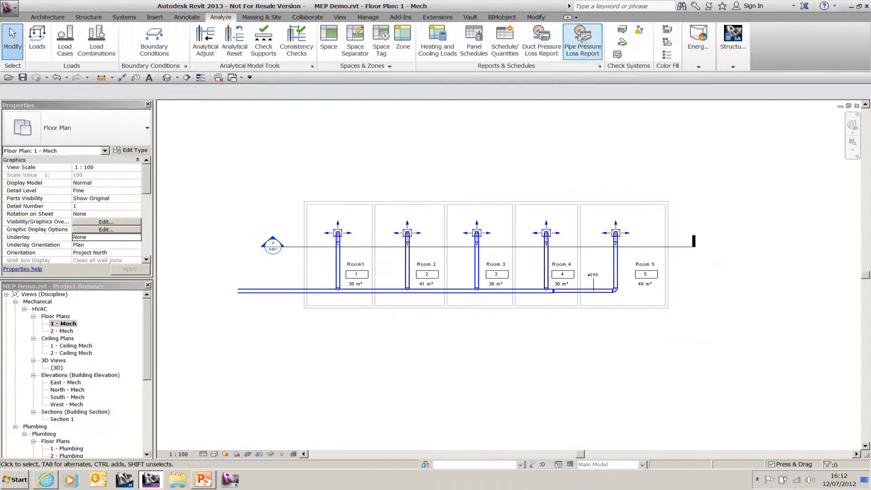
left_click(672, 30)
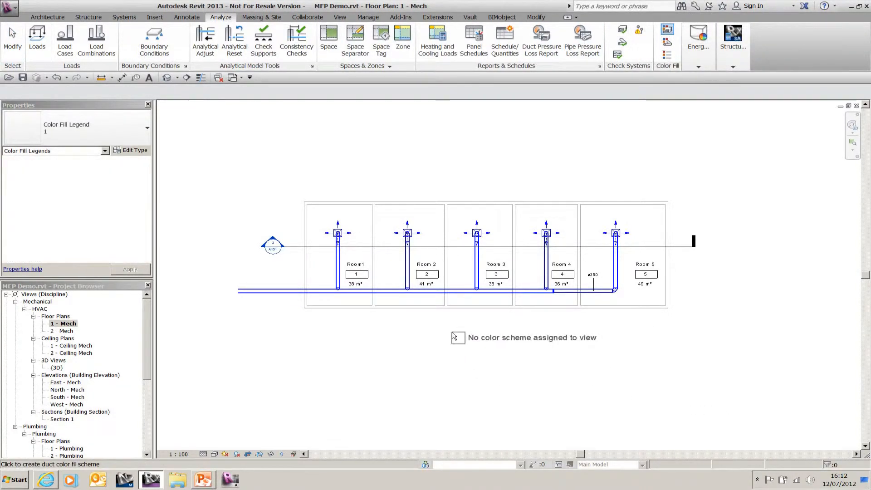
left_click(451, 332)
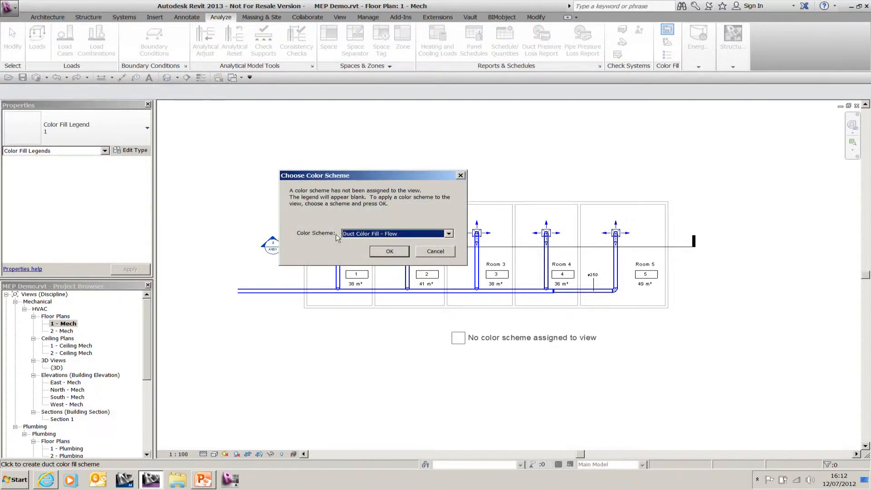
left_click(388, 252)
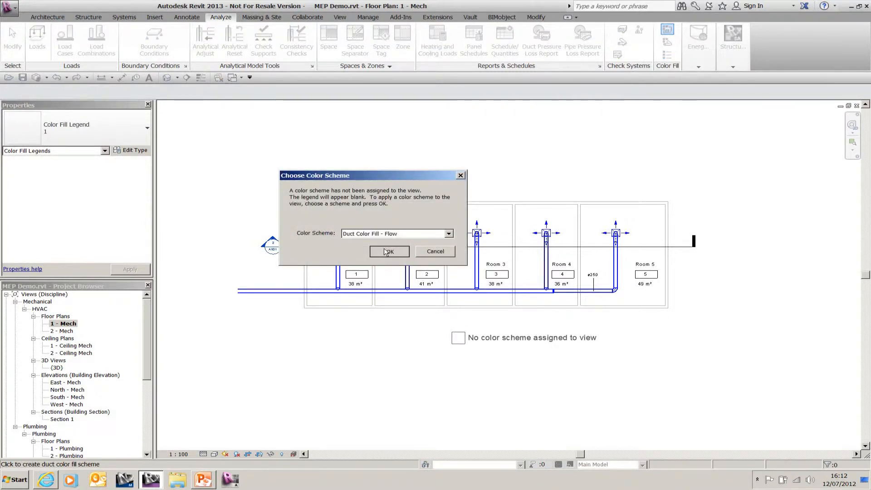
middle_click_drag(406, 392, 410, 305)
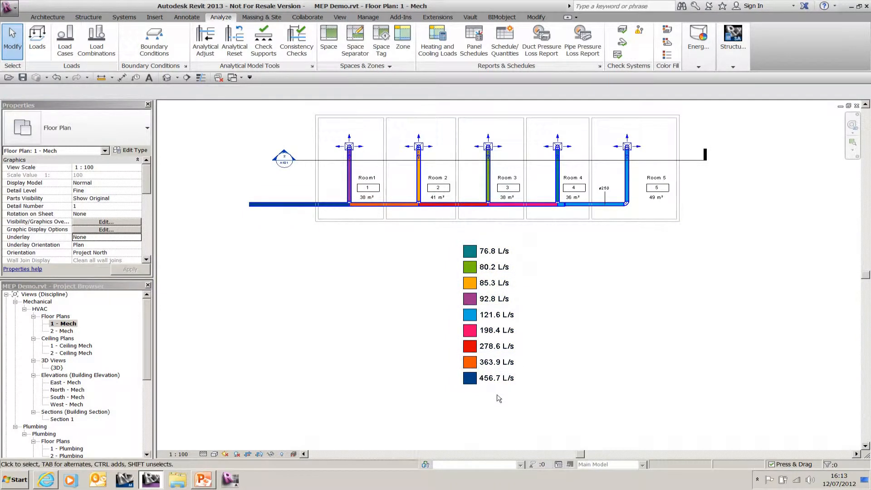
middle_click_drag(499, 398, 492, 414)
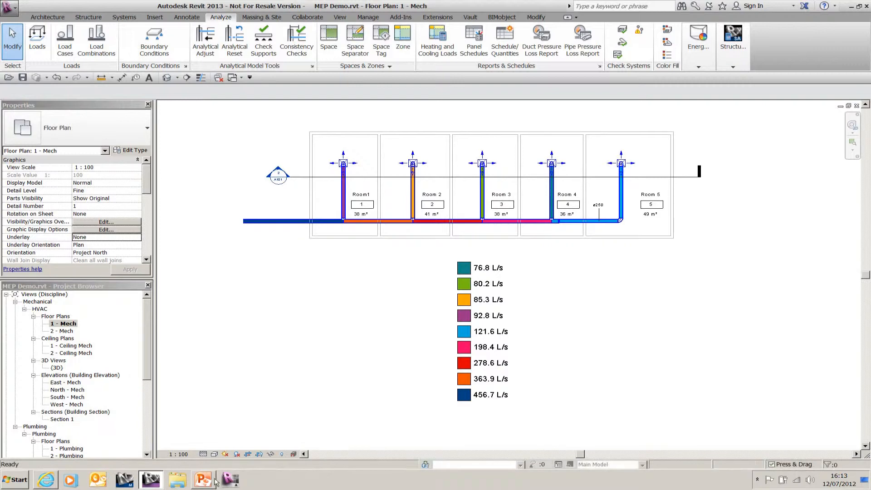
Switch to the PowerPoint slide show and advance through the slides to Pressure Loss Report.
mouse_move(215, 480)
left_click(225, 458)
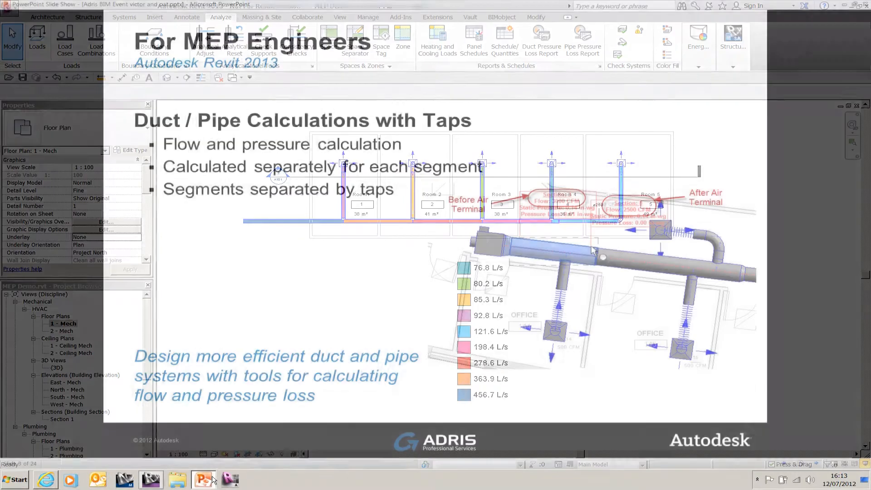
left_click(308, 291)
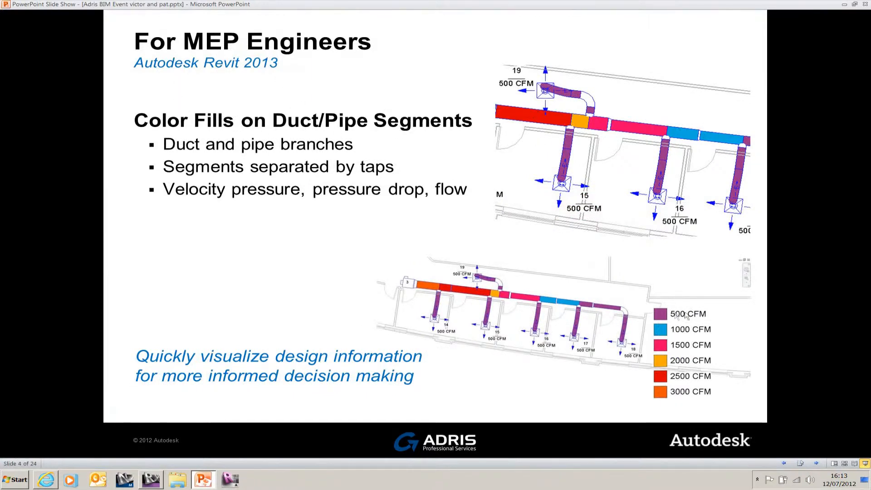
left_click(252, 175)
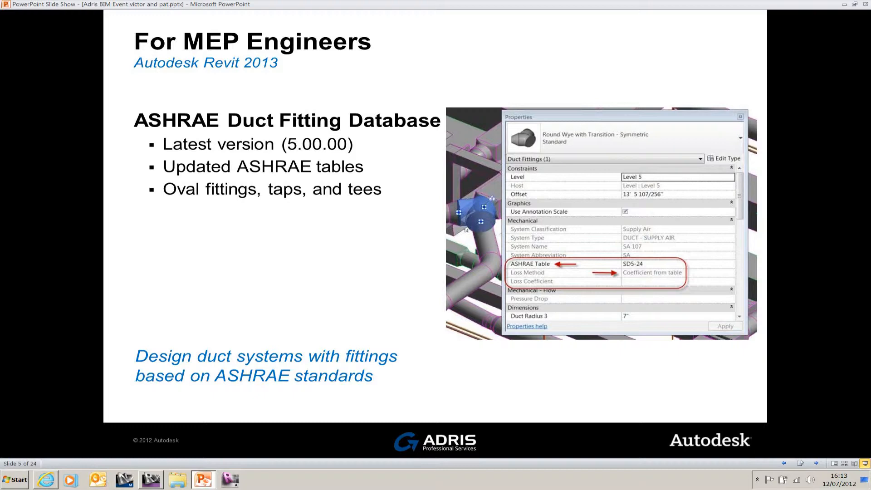
left_click(311, 82)
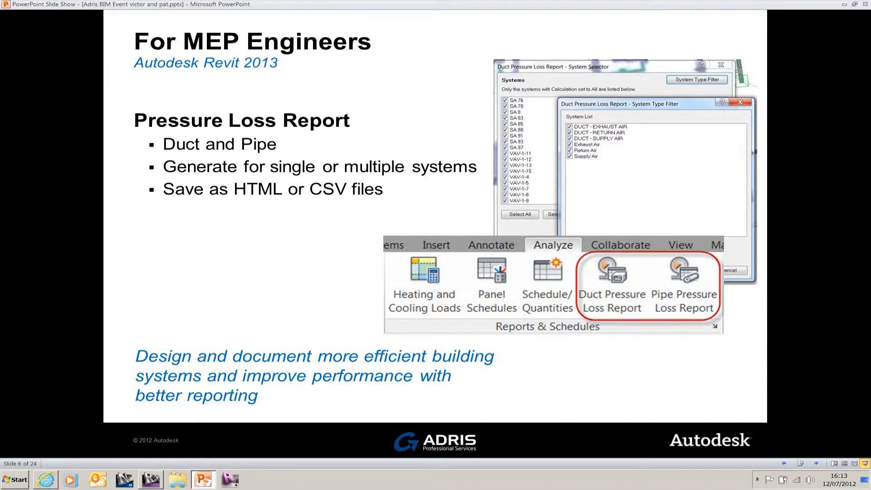
Switch to Revit, view the Duct Pressure Loss Report settings for Mechanical Supply Air 1, and close them without generating a report.
left_click(145, 481)
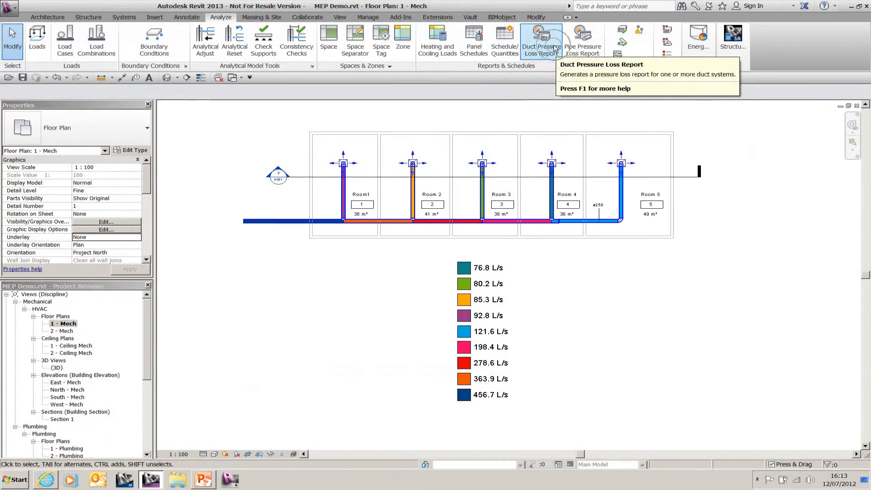
left_click(531, 57)
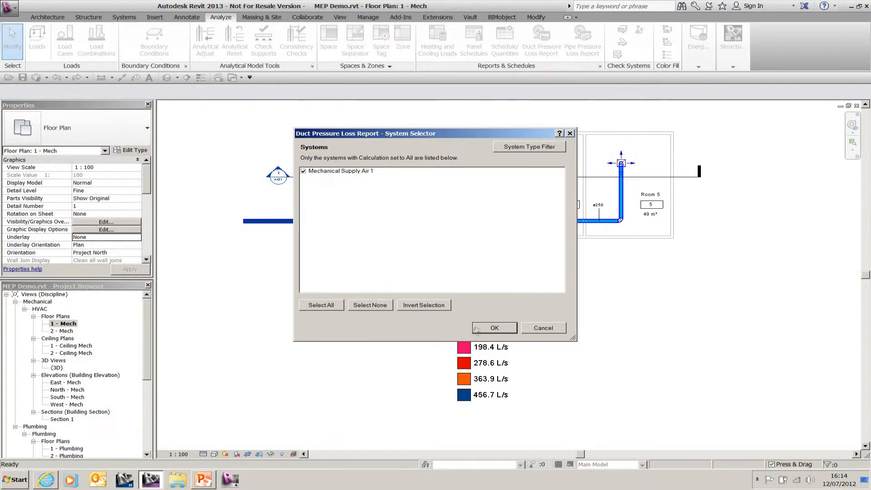
left_click(475, 328)
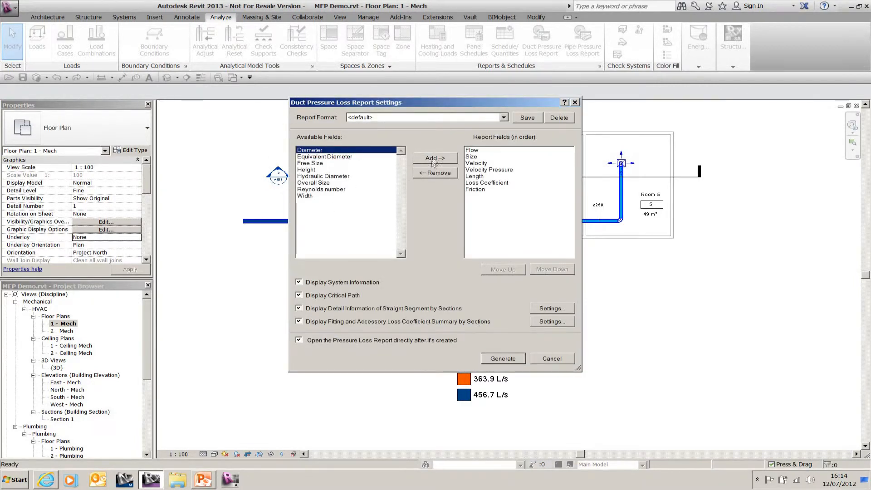
left_click(551, 359)
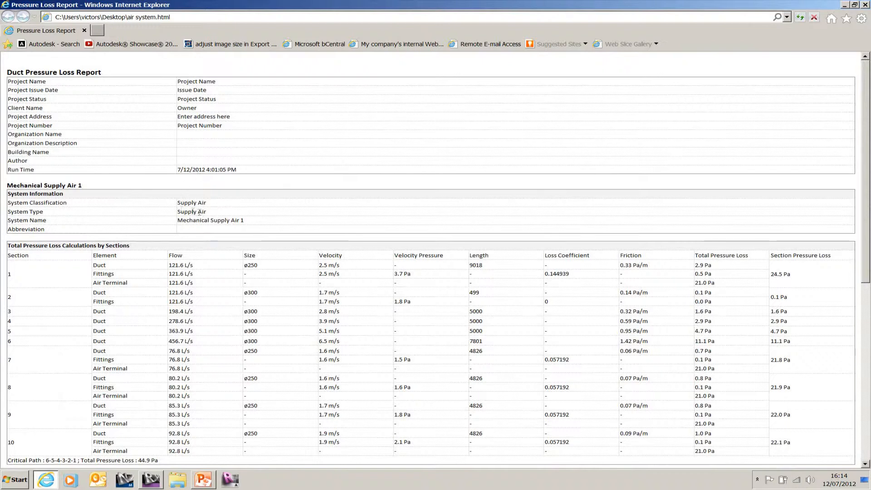
Examine the system information, section pressure loss calculations and straight segment details in the air system.html report in Internet Explorer.
scroll(234, 295, "down", 3)
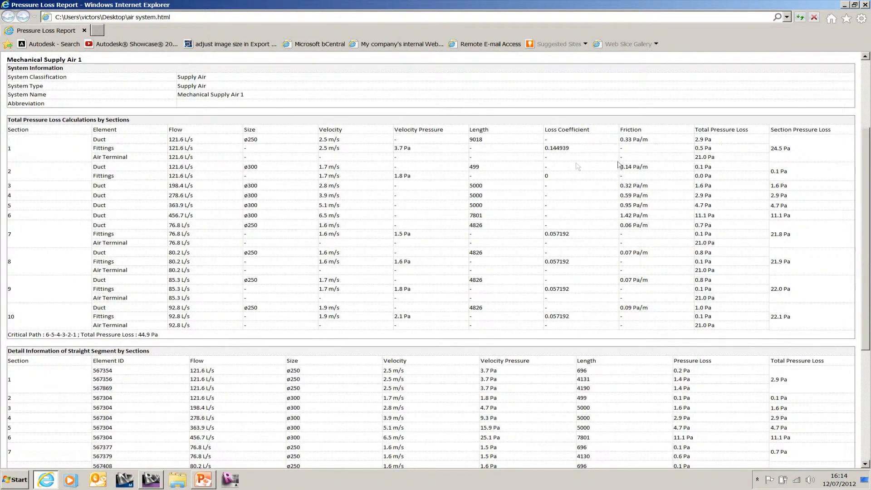
scroll(290, 171, "up", 2)
scroll(248, 195, "up", 2)
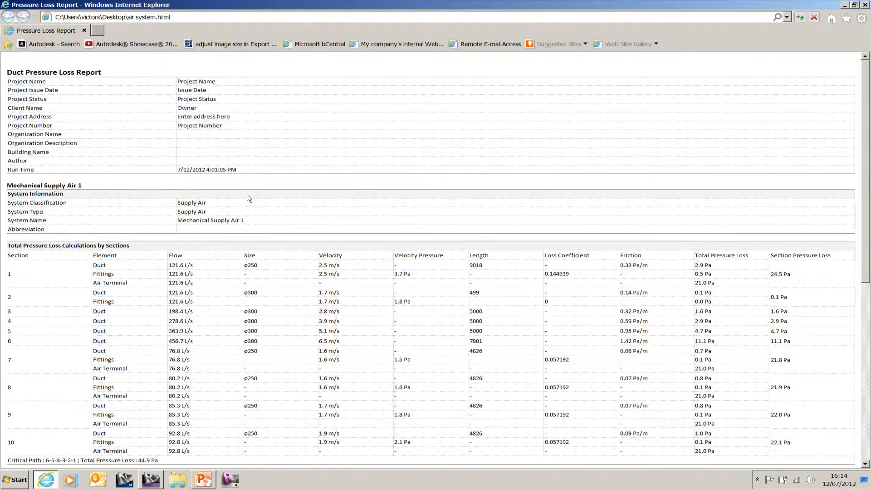
scroll(248, 199, "down", 4)
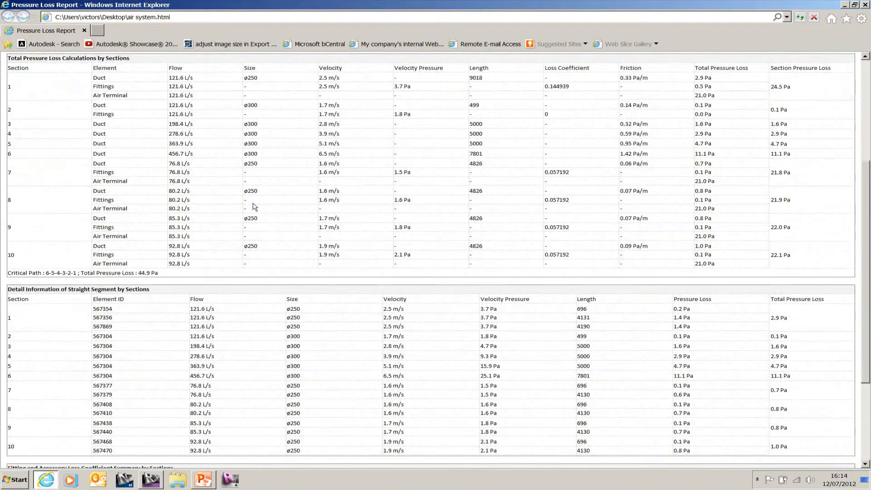
Switch to the PowerPoint slide show and advance from Pressure Loss Report to the More Information slide.
left_click(205, 482)
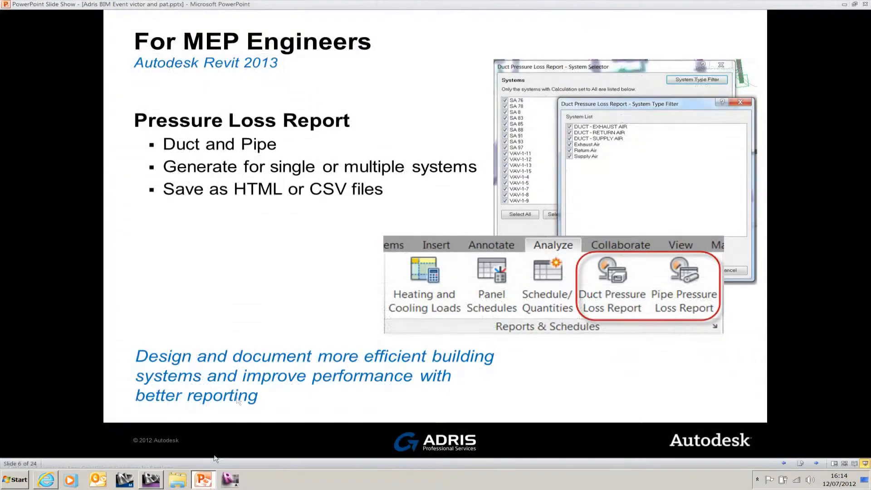
left_click(320, 260)
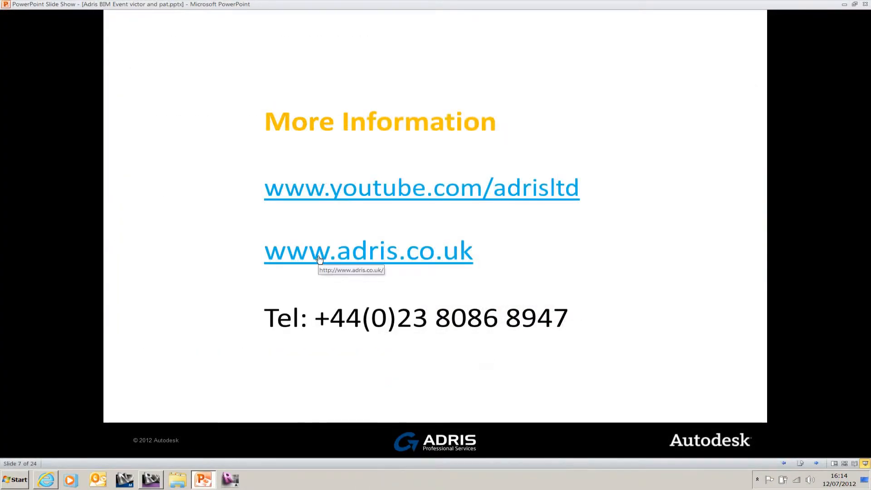